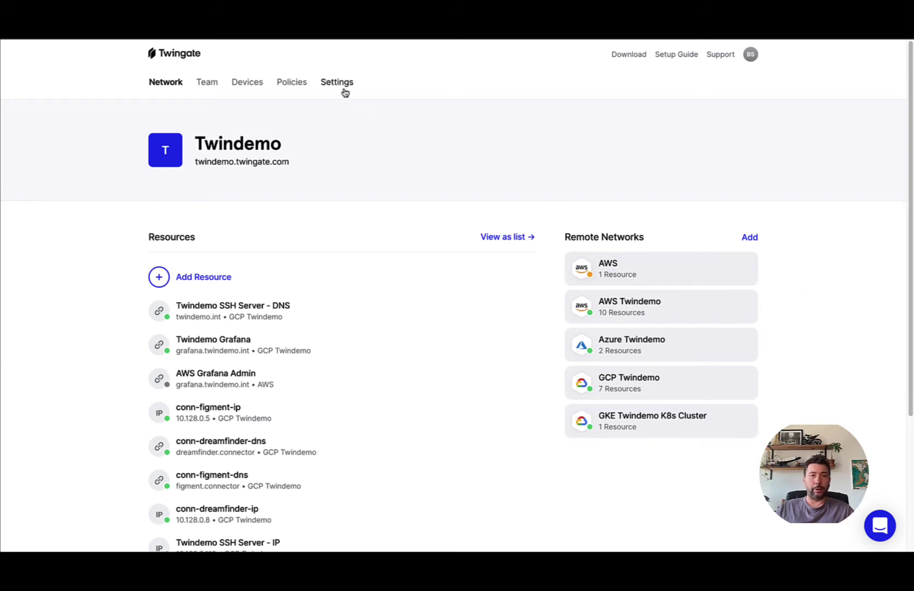
- Open Settings and view Billing: Twingate Enterprise plan at $20/user/month, renewing 02/13/2023
scroll(341, 86, "down", 1)
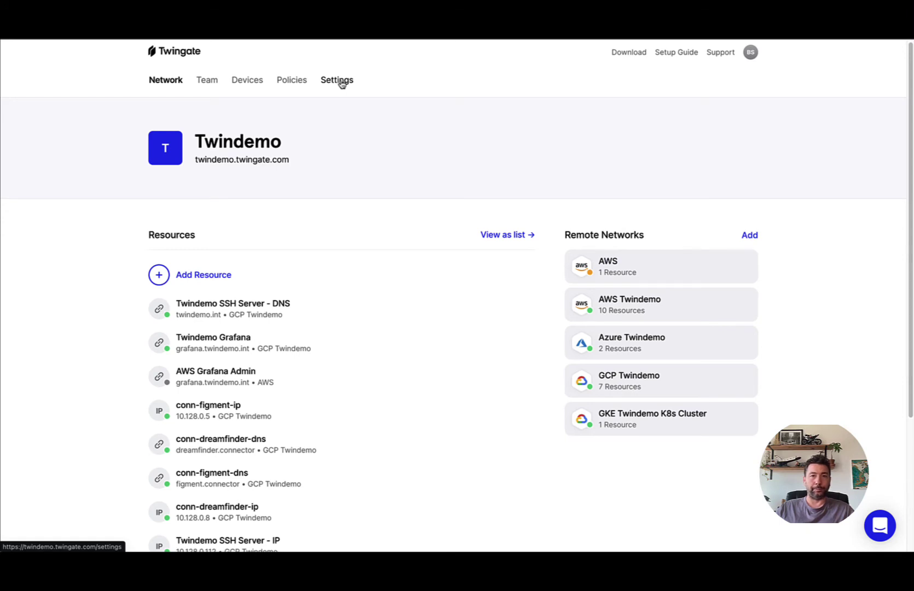
left_click(342, 83)
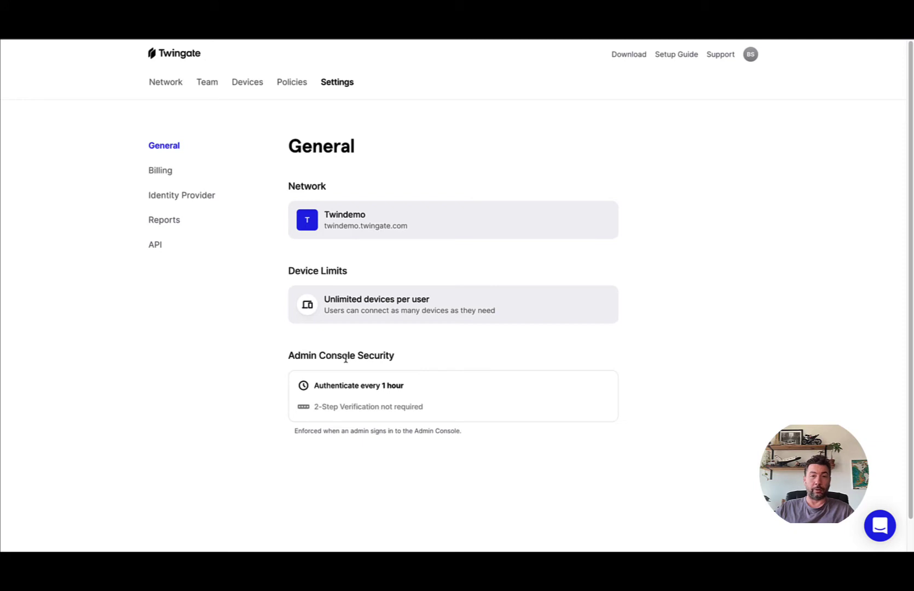
left_click(167, 174)
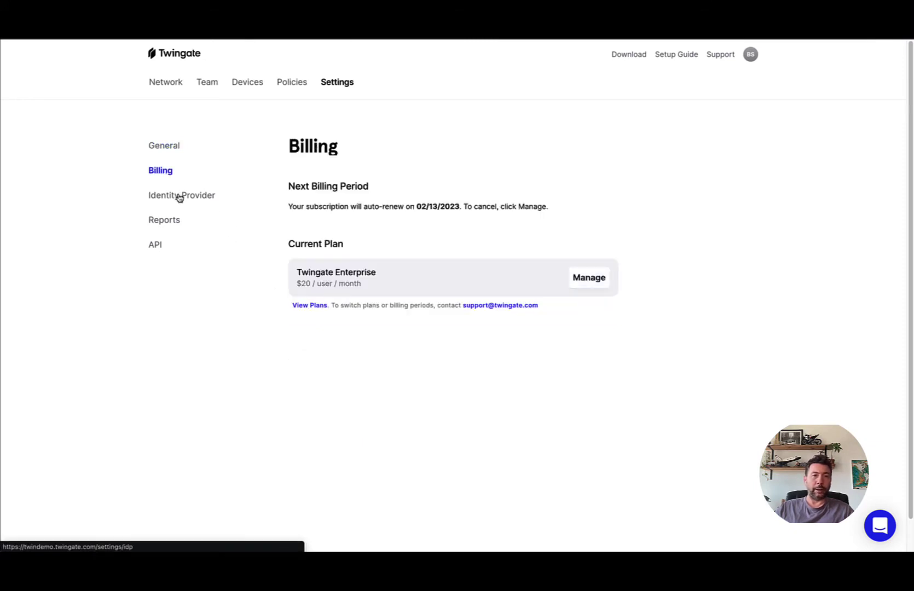
- View the Identity Provider settings and scroll through the Okta sync and authentication details
left_click(179, 198)
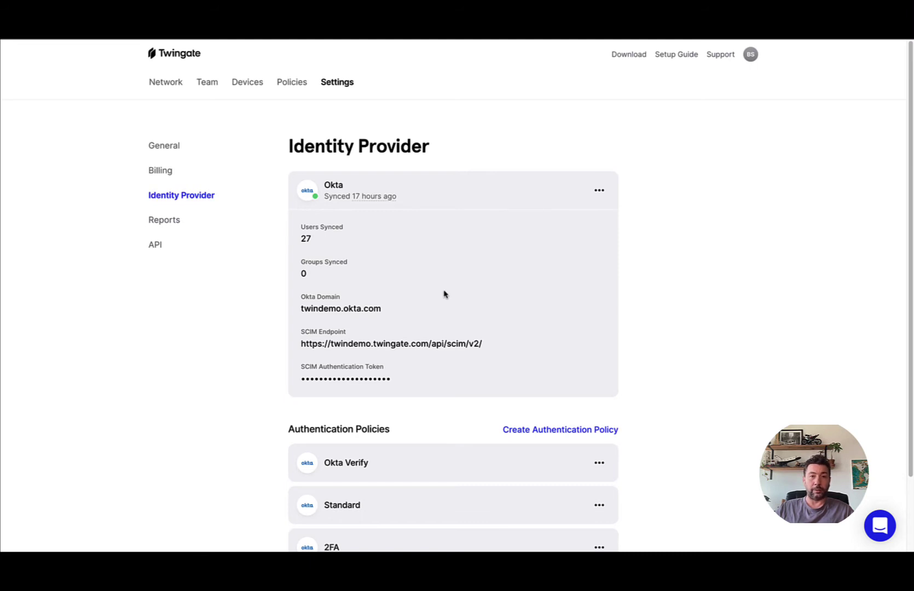
scroll(444, 294, "down", 2)
scroll(444, 294, "up", 2)
- Review the Admin Actions reports, then list the five API tokens with their permission levels
left_click(170, 225)
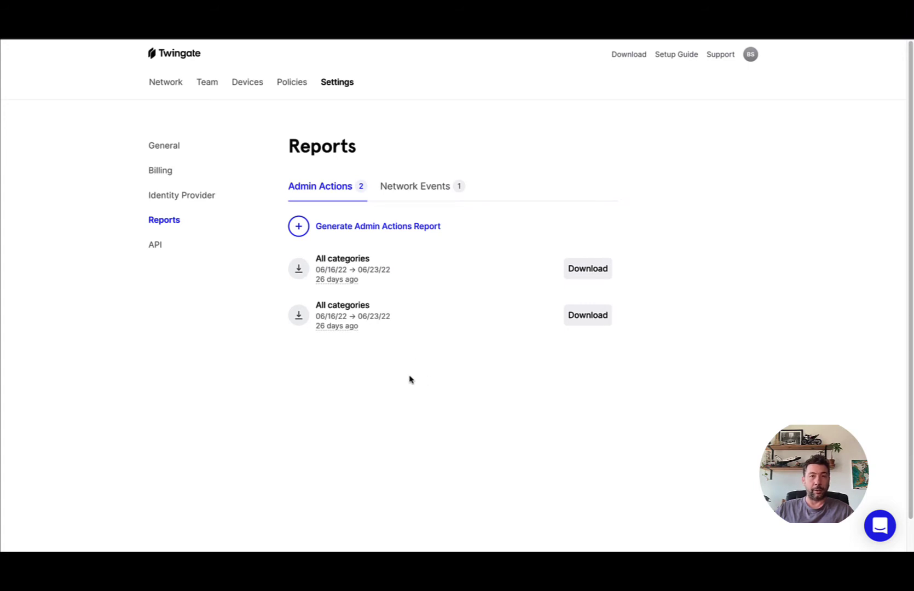
left_click(155, 249)
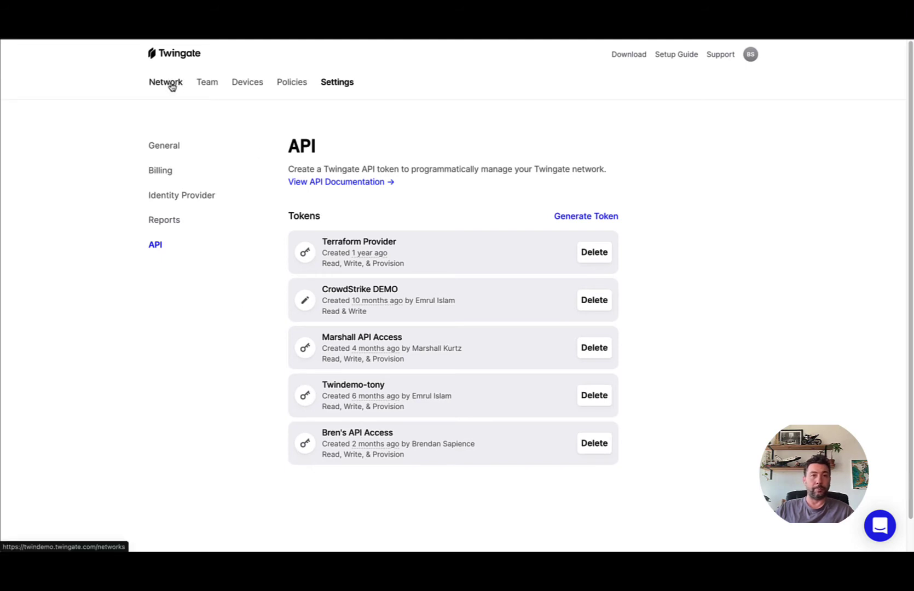
- Browse the Team's users, then show the 12 Okta-synced groups like DBAs, DevOps and Engineering
left_click(207, 82)
left_click(165, 198)
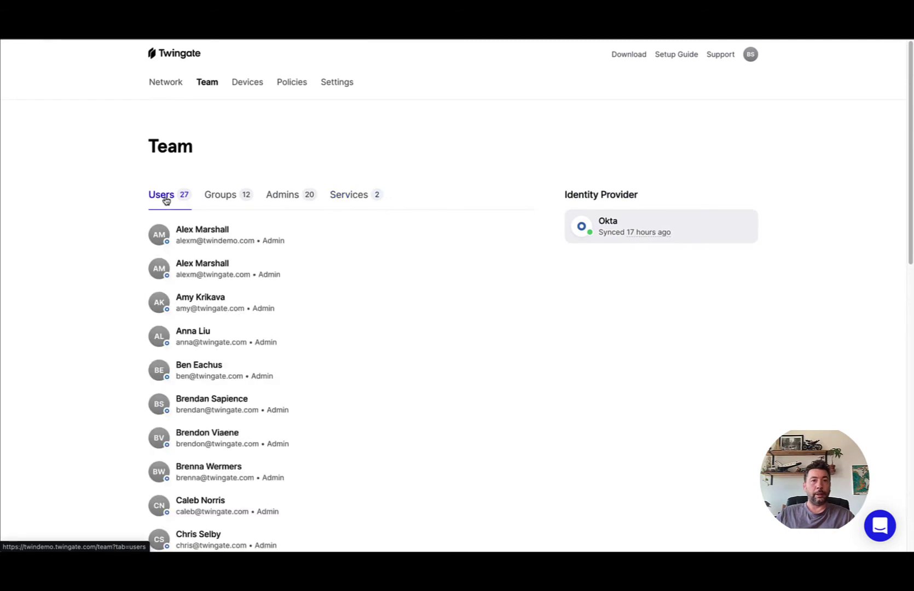
left_click(224, 198)
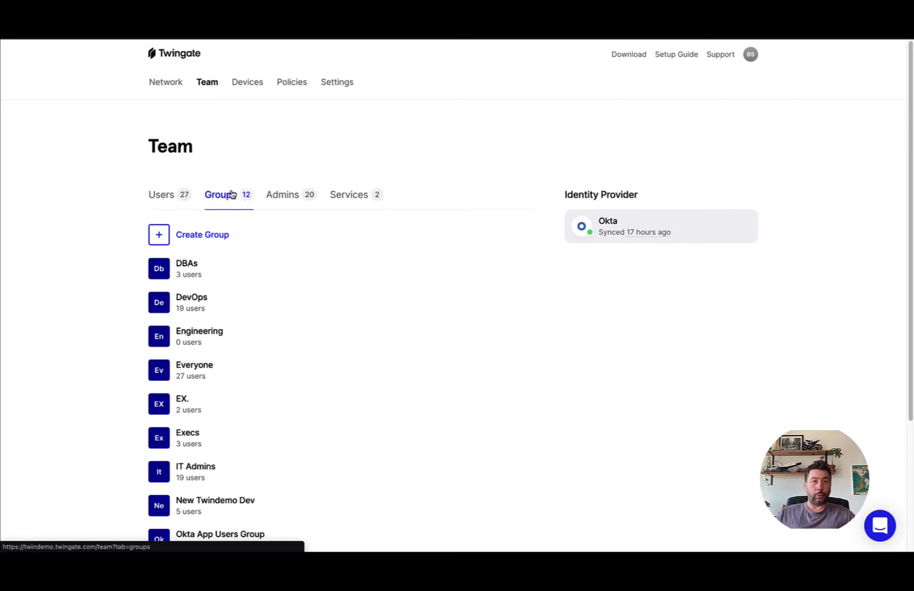
- Open the Devices list and scroll through the 42 enrolled devices
left_click(248, 87)
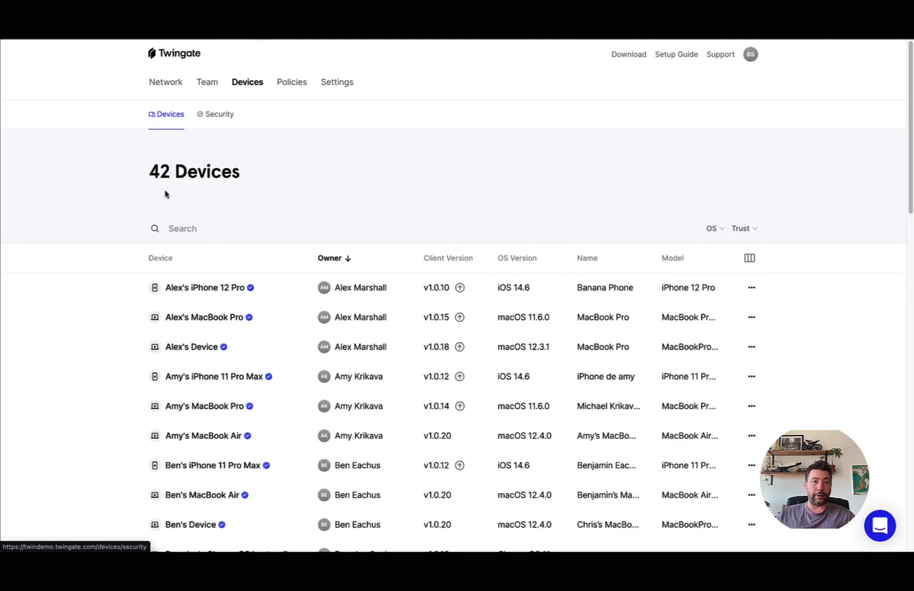
scroll(129, 447, "down", 3)
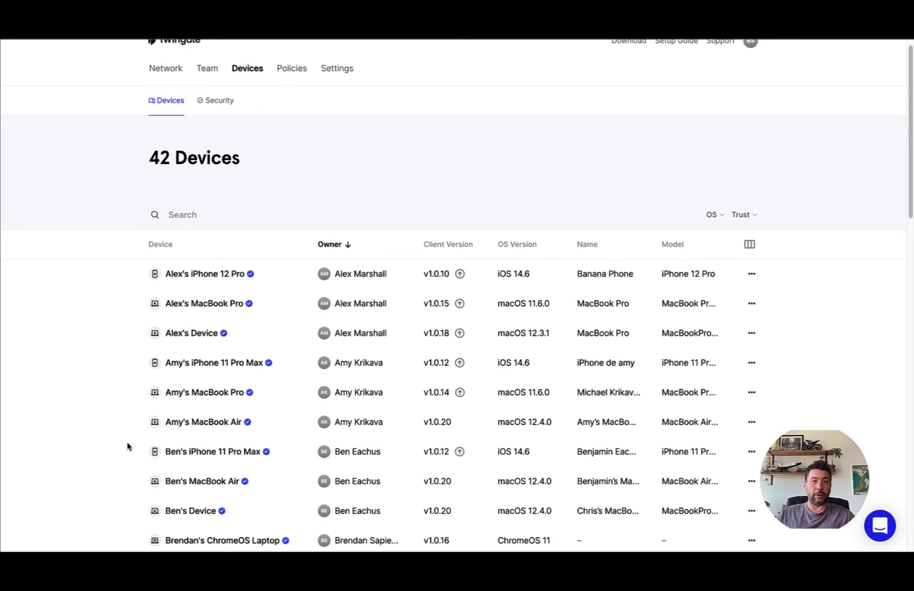
scroll(129, 446, "down", 4)
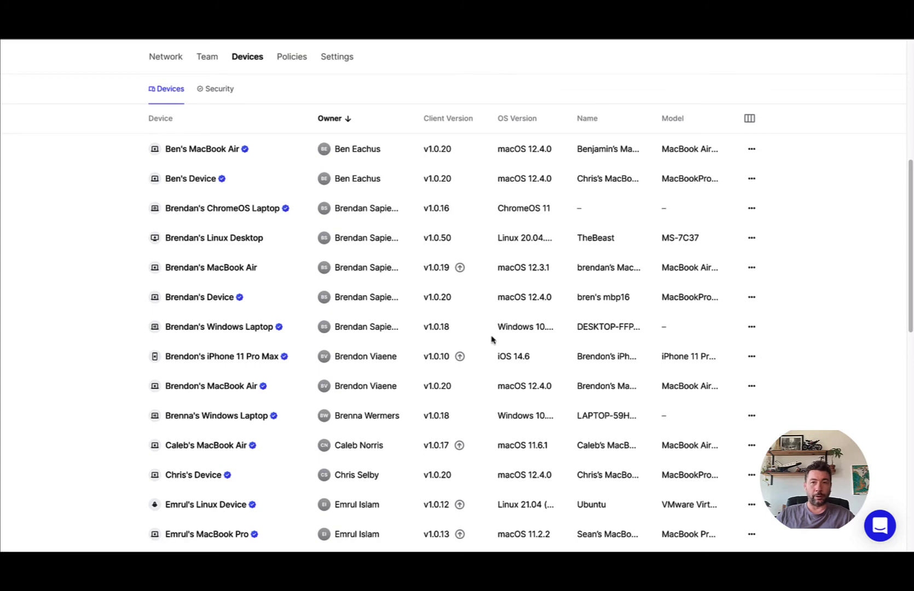
scroll(483, 355, "down", 5)
scroll(484, 353, "up", 3)
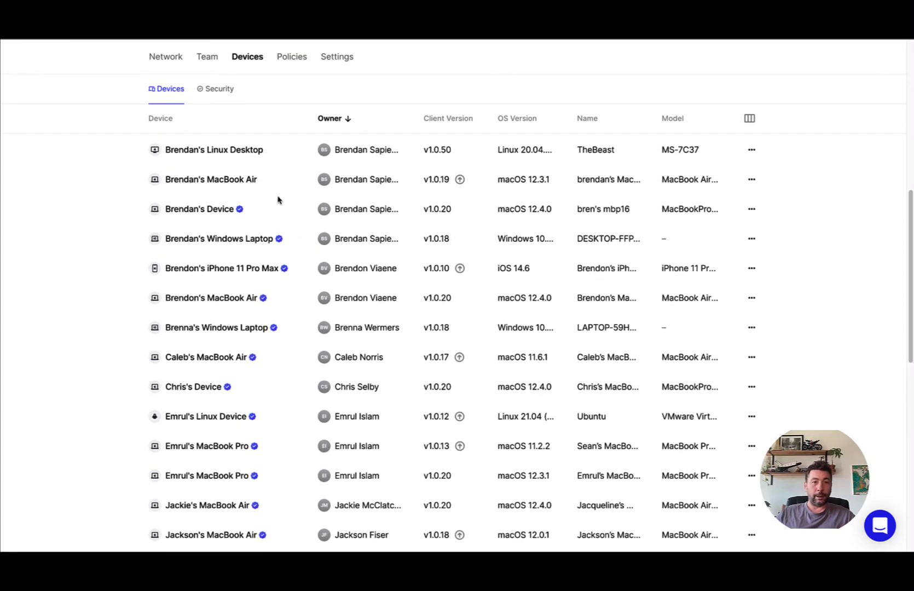
- Show the unverified MacBook Air's trust options and close them without trusting it
left_click(752, 180)
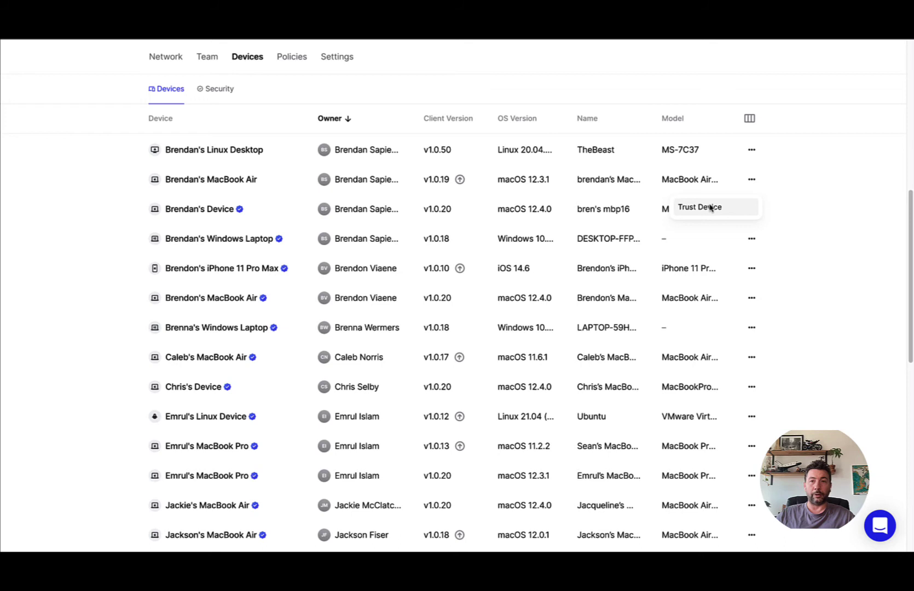
left_click(751, 181)
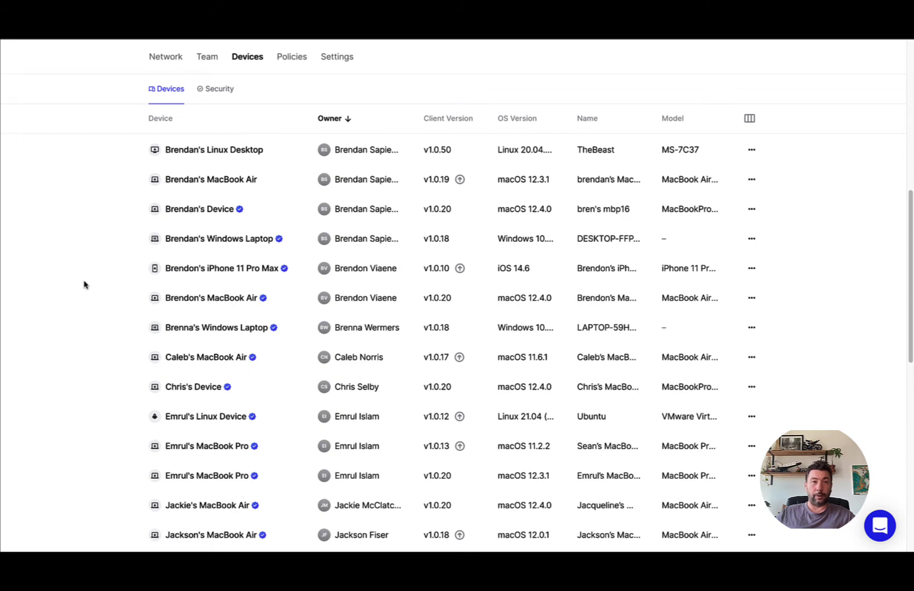
scroll(85, 284, "up", 10)
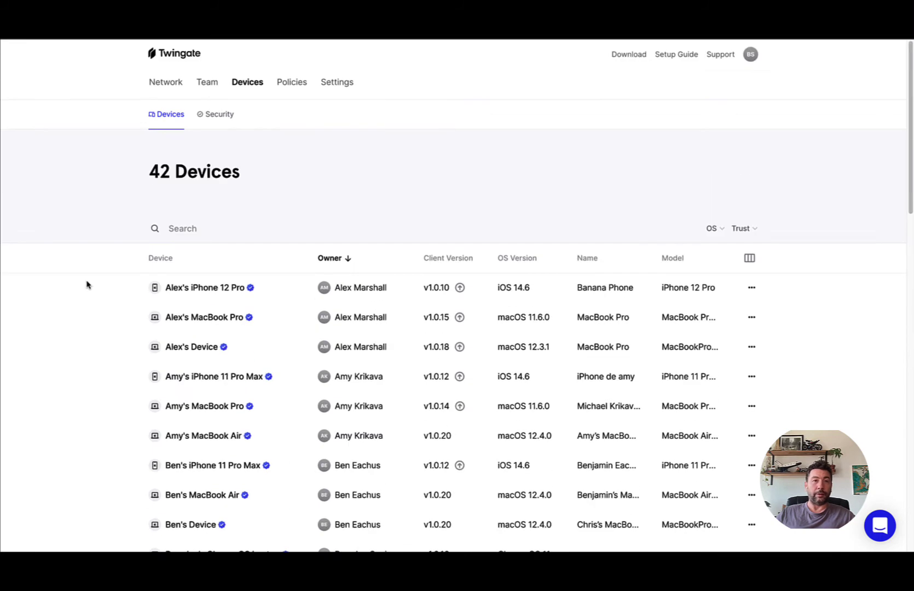
- From Network, open Twindemo SSH Server - DNS to see its DevOps and IT Admins access
left_click(170, 85)
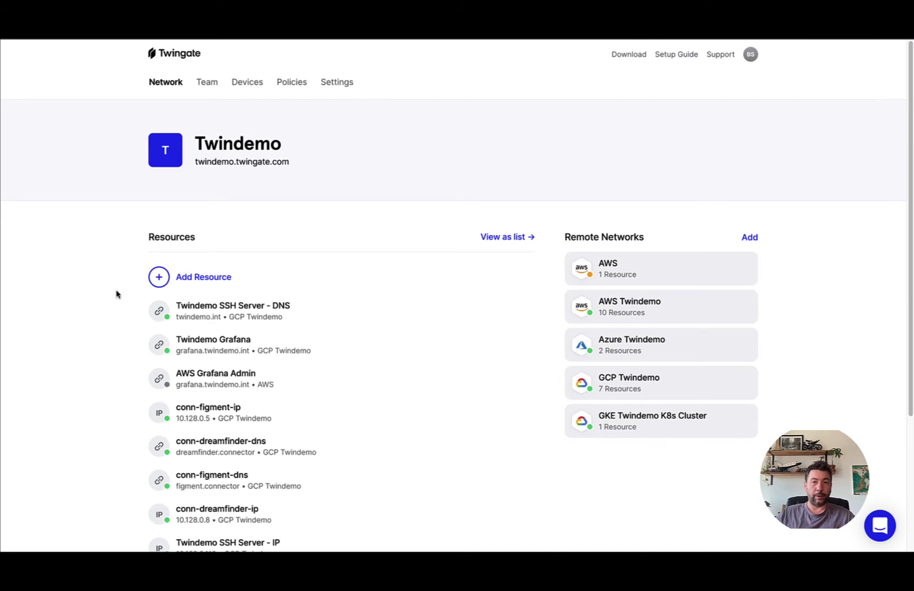
left_click(265, 311)
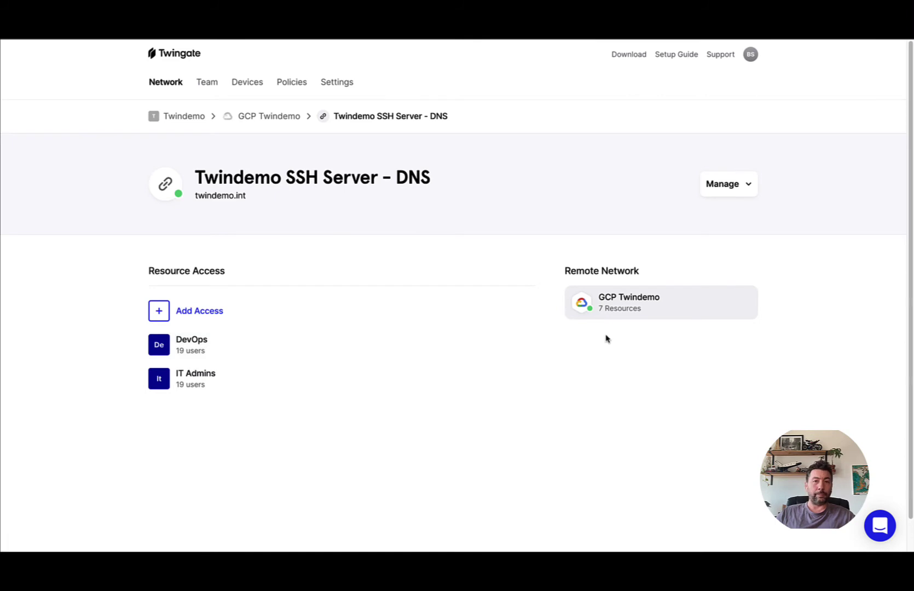
- Look over the GCP and AWS Twindemo remote networks, then go to the Team page
left_click(639, 308)
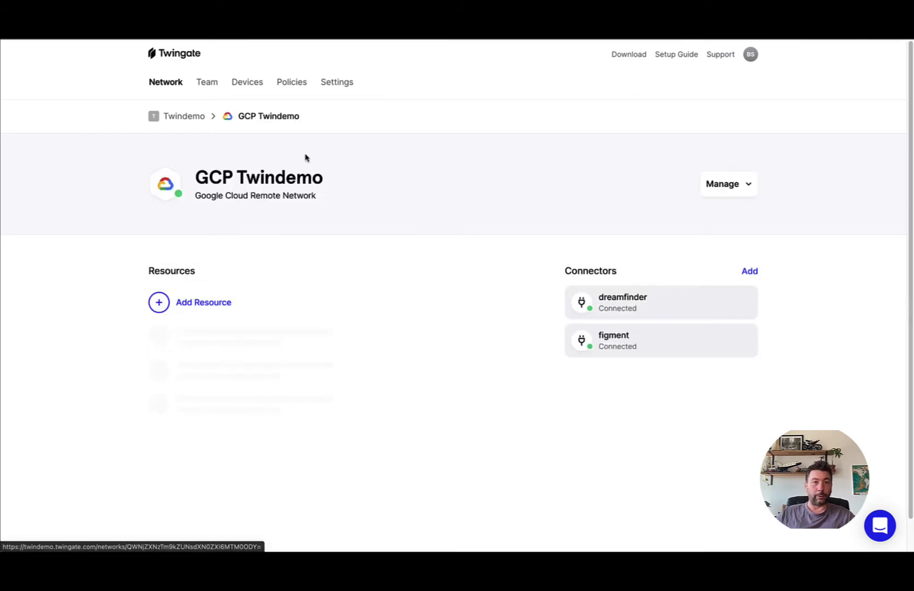
left_click(162, 88)
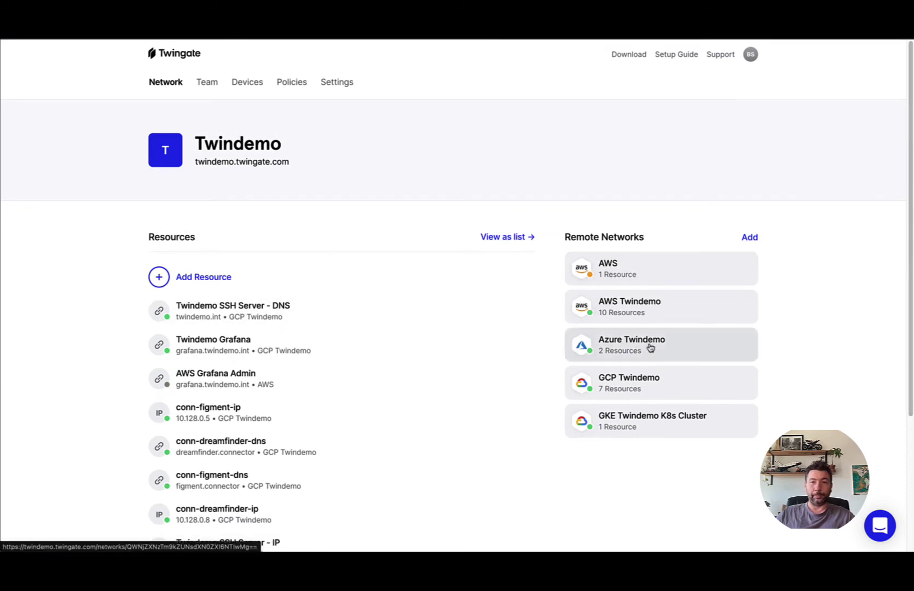
left_click(638, 310)
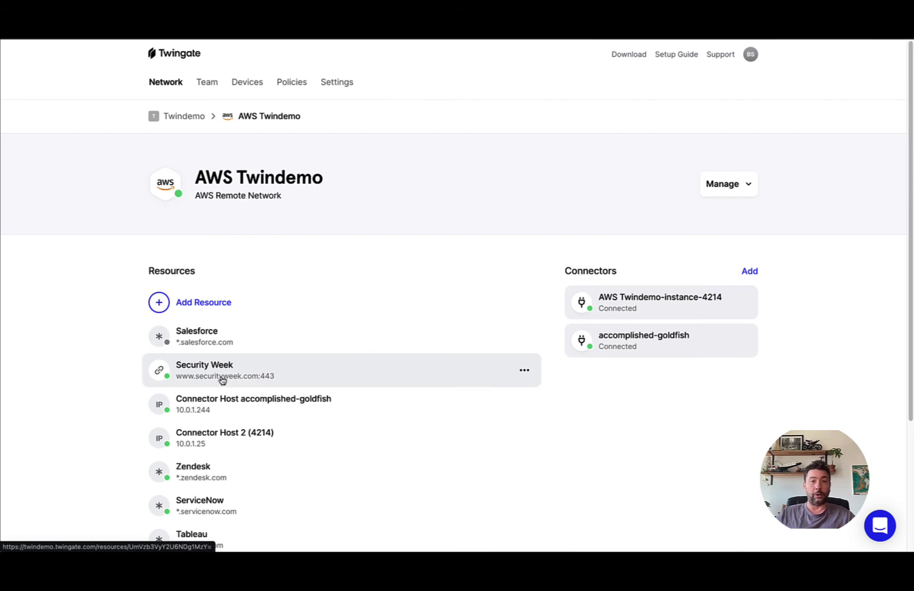
scroll(246, 410, "down", 1)
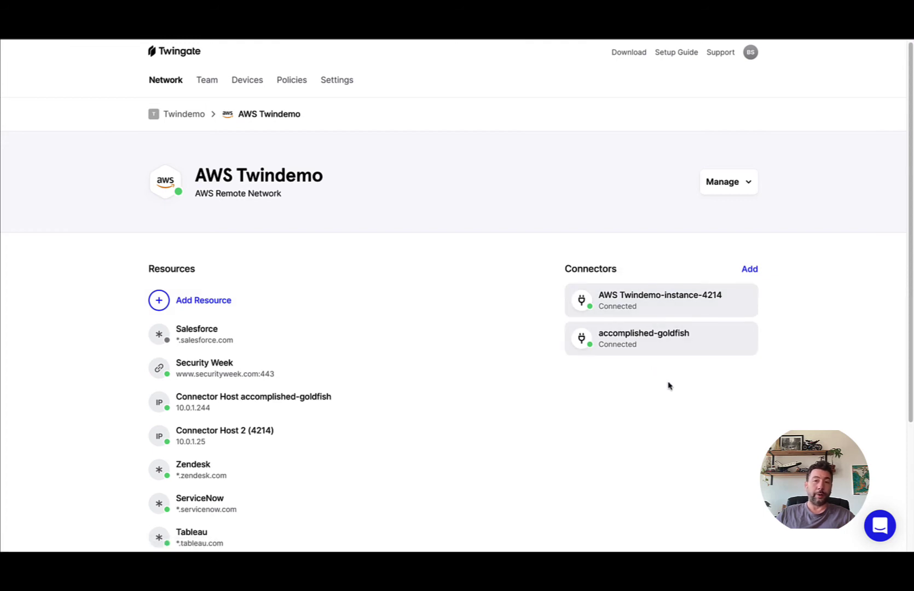
scroll(671, 386, "up", 1)
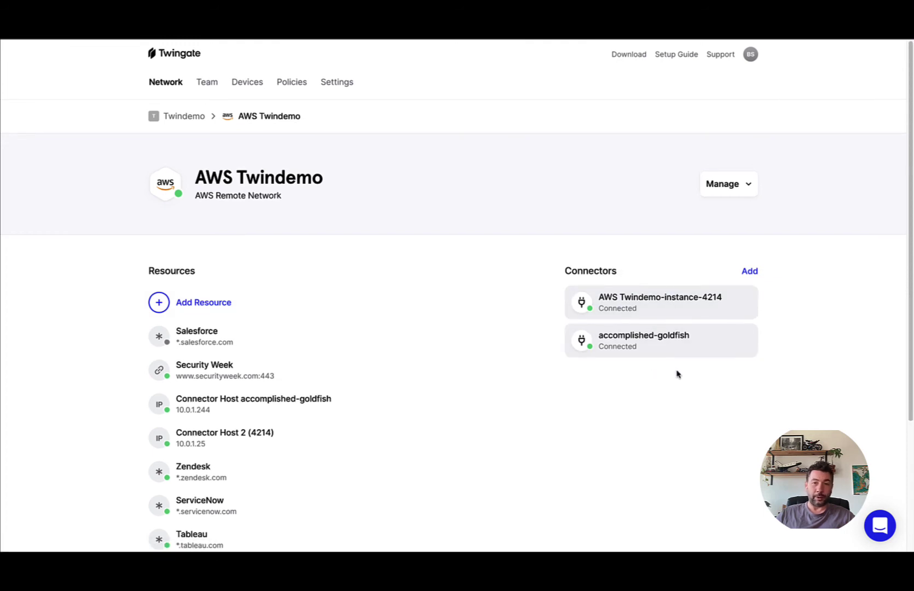
left_click(205, 83)
- From the Groups list, open the DevOps group and its Twindemo SSH Server - DNS resource
left_click(225, 190)
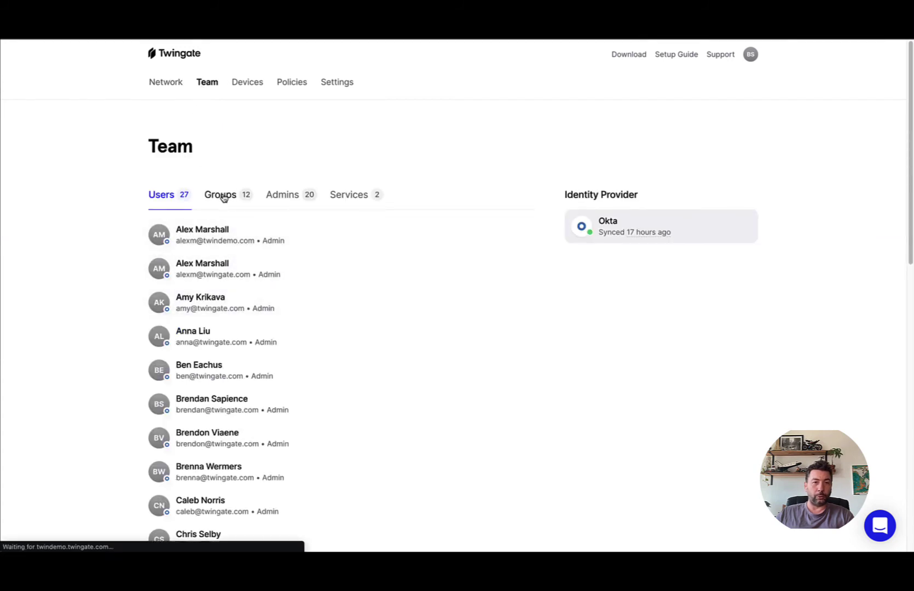
scroll(198, 328, "down", 1)
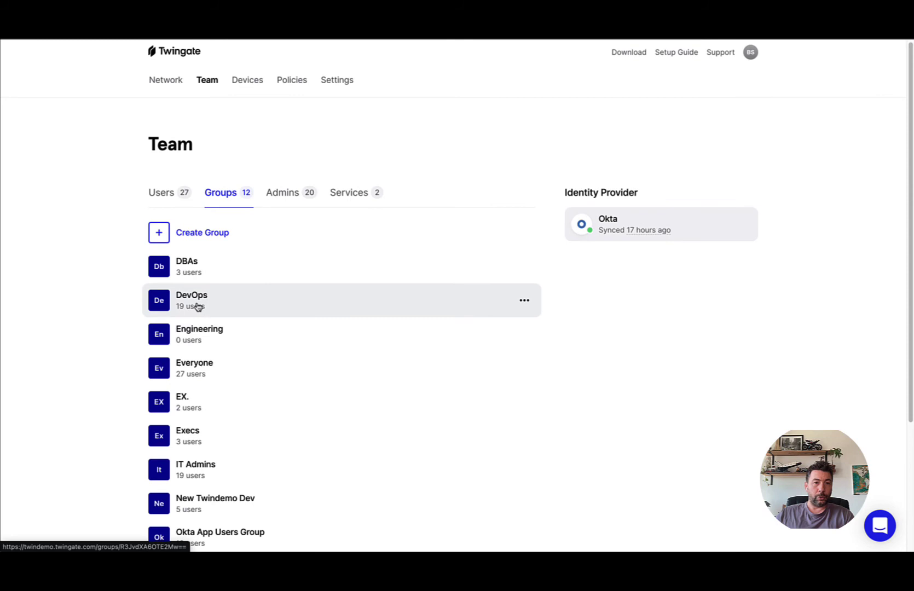
left_click(197, 303)
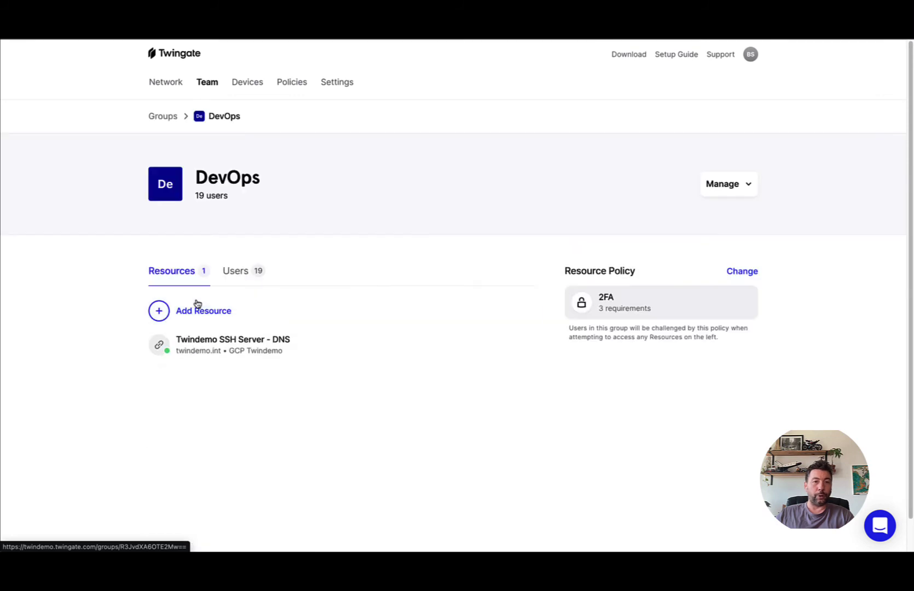
left_click(240, 351)
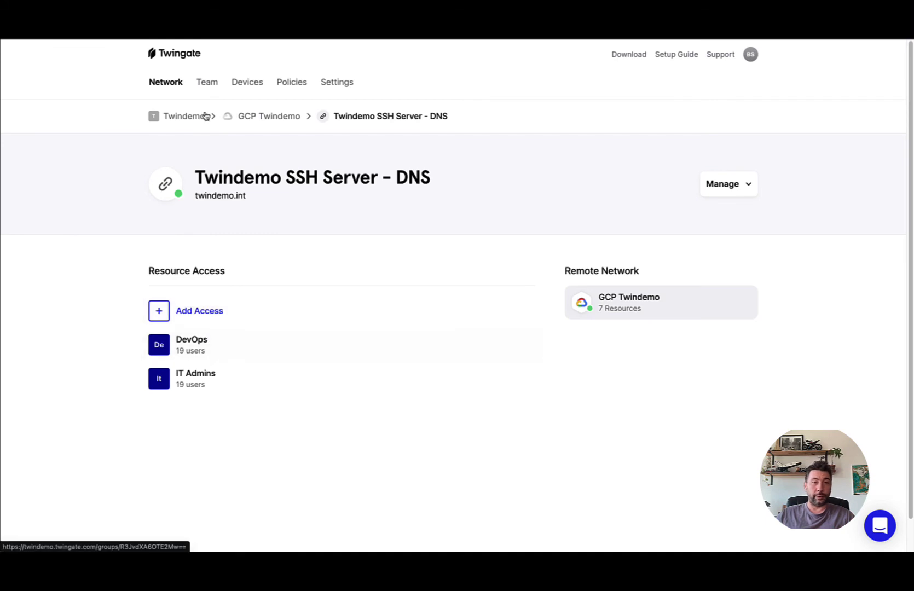
- Go back through GCP Twindemo to the SSH Server - DNS resource and open its DevOps group
left_click(278, 117)
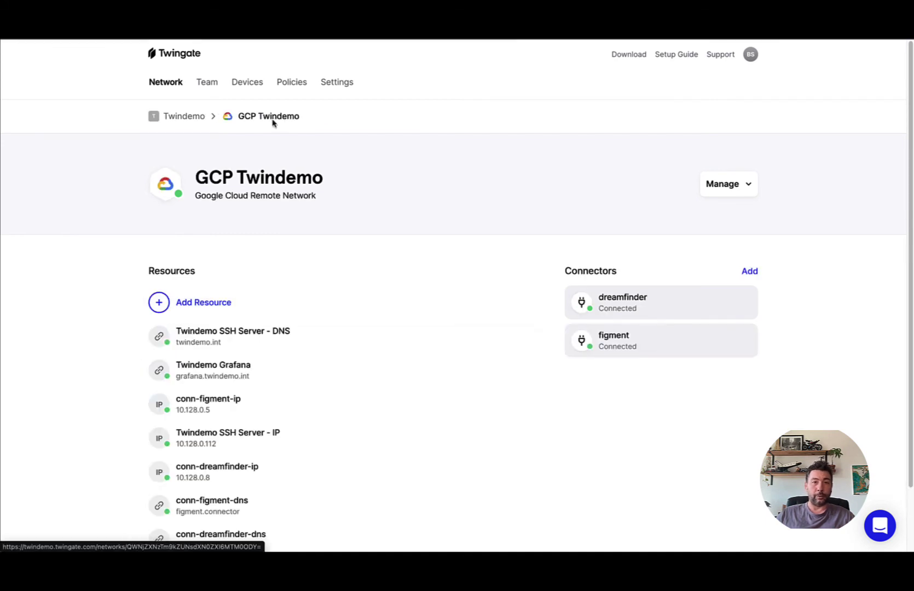
left_click(247, 342)
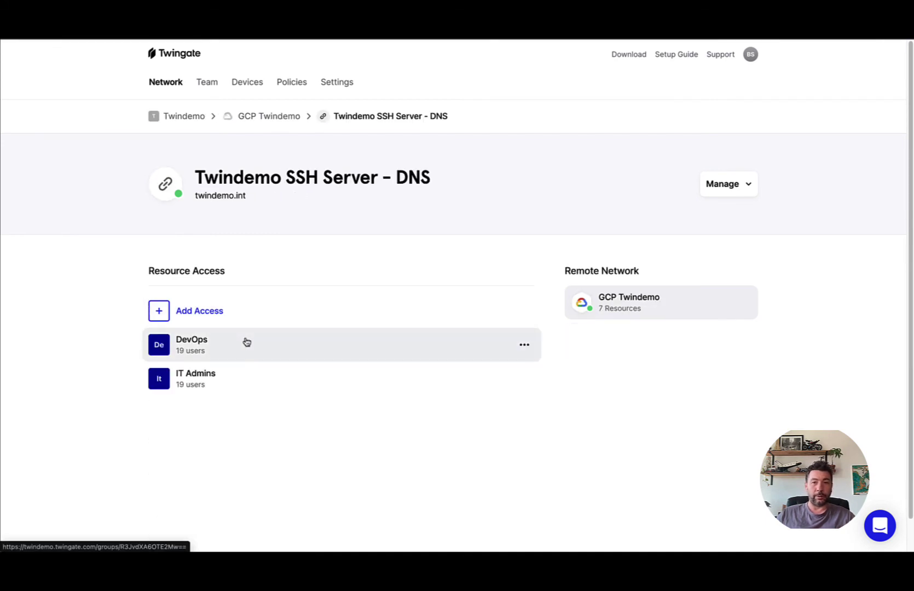
left_click(204, 349)
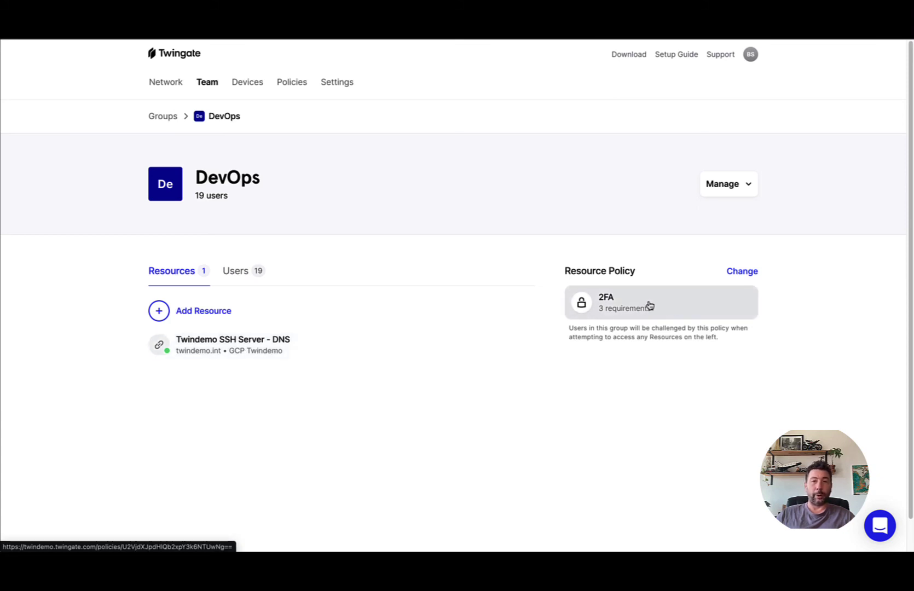
scroll(294, 87, "down", 1)
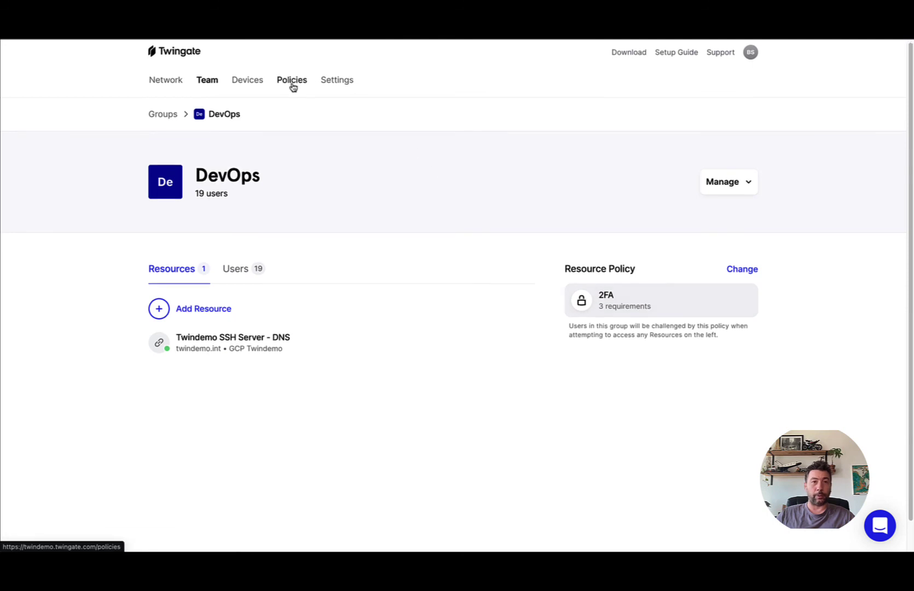
- Open the 2FA policy: trusted devices, daily authentication and 2-Step Verification required
left_click(294, 86)
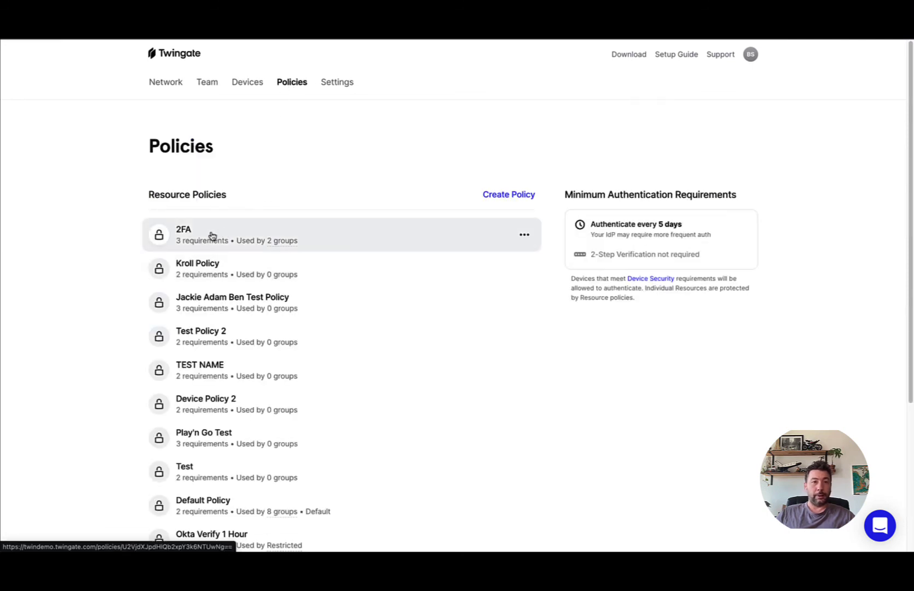
left_click(213, 236)
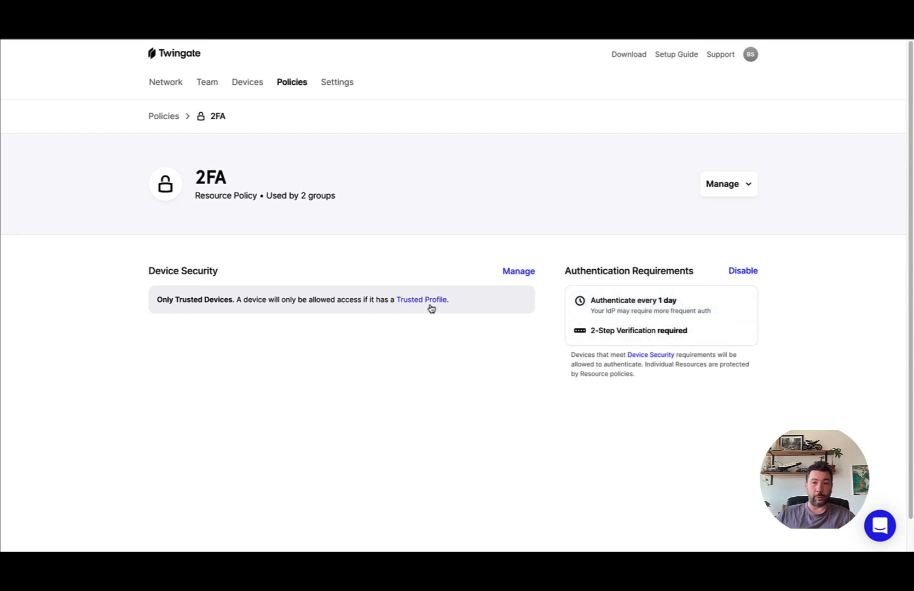
left_click(634, 334)
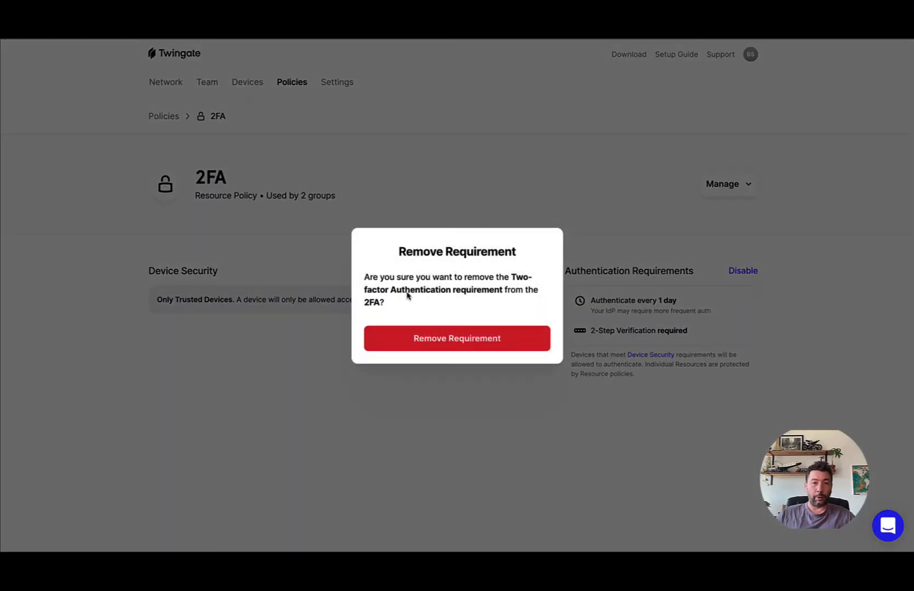
left_click(636, 443)
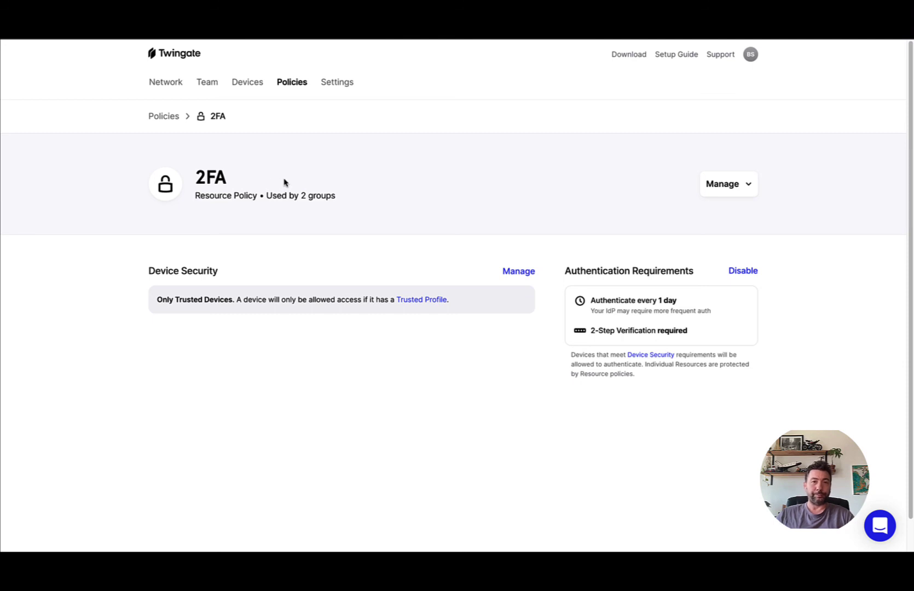
left_click(645, 331)
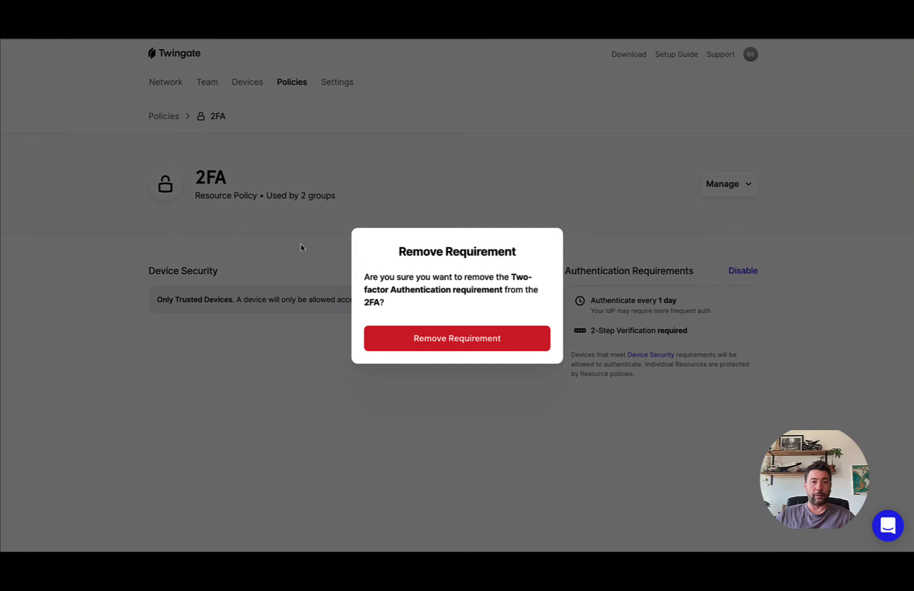
left_click(288, 246)
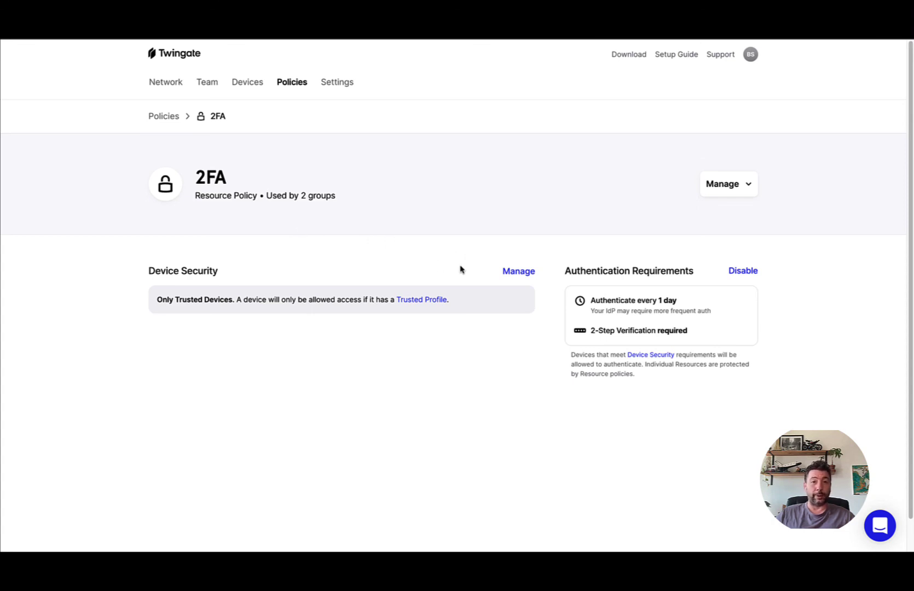
- Glance at the policy's device security options, then review the five trusted profiles under Devices > Security
left_click(514, 272)
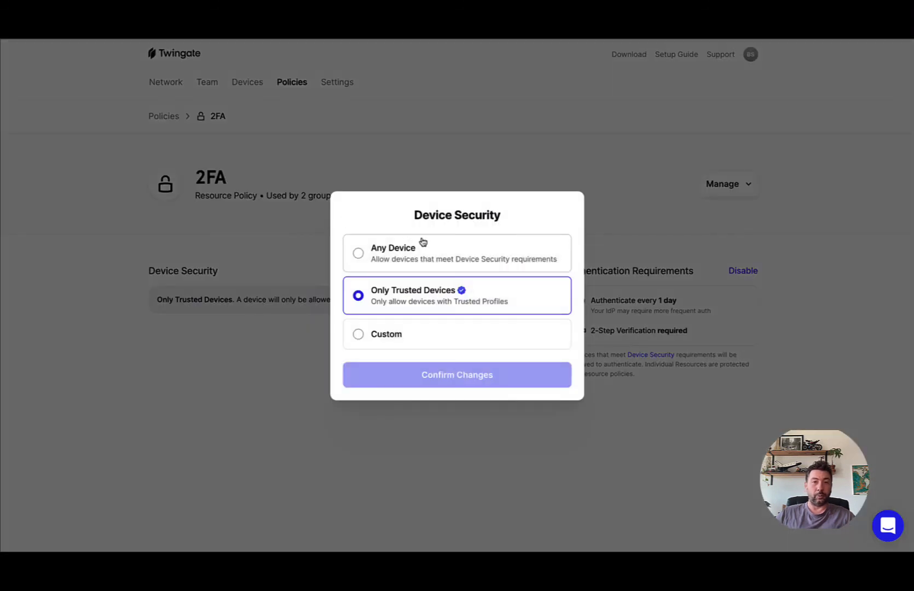
left_click(509, 147)
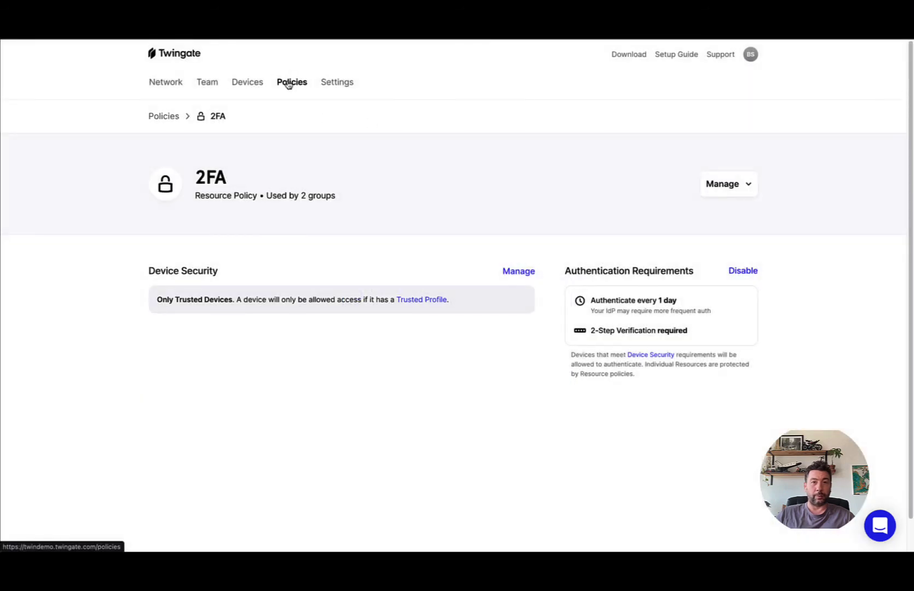
left_click(246, 83)
left_click(216, 115)
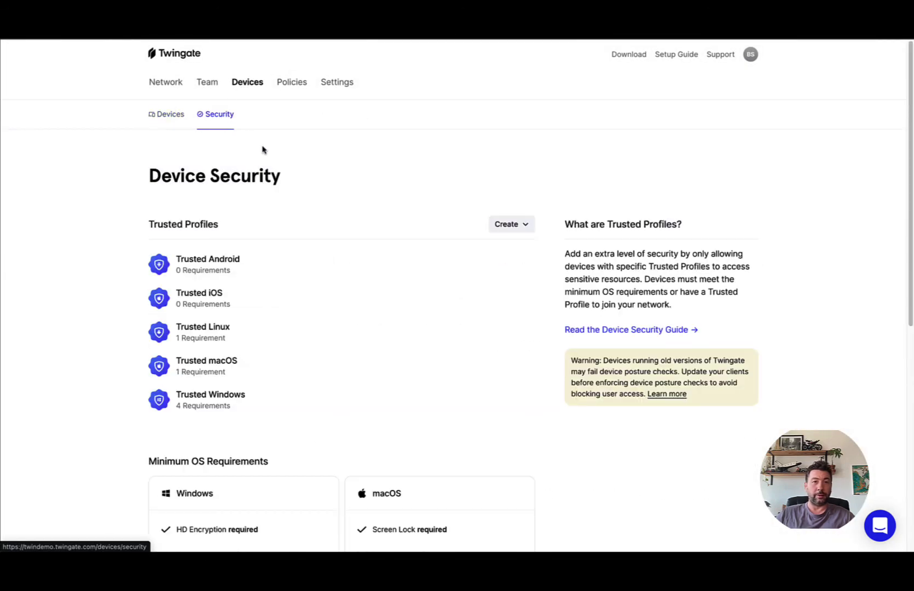
scroll(316, 391, "down", 8)
mouse_move(316, 391)
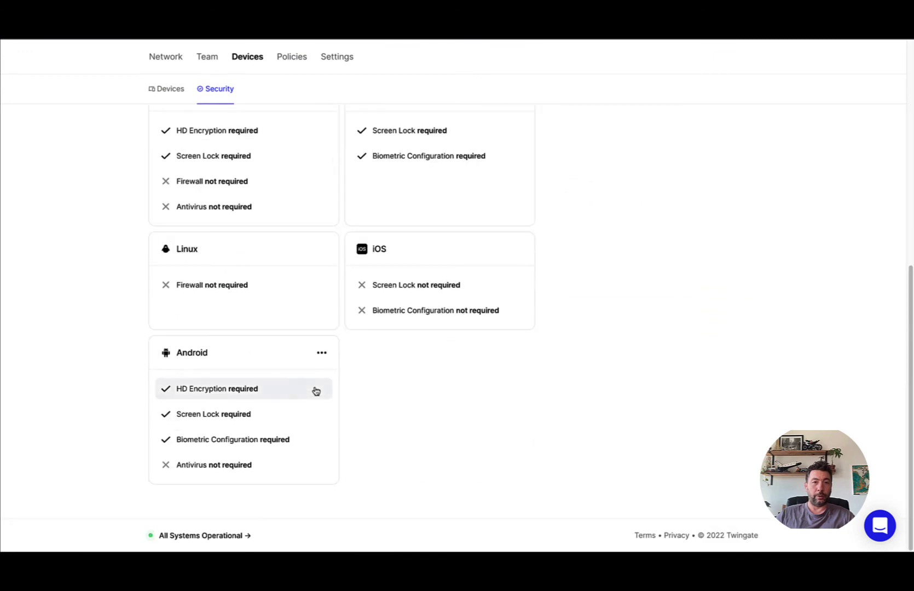
scroll(317, 391, "up", 8)
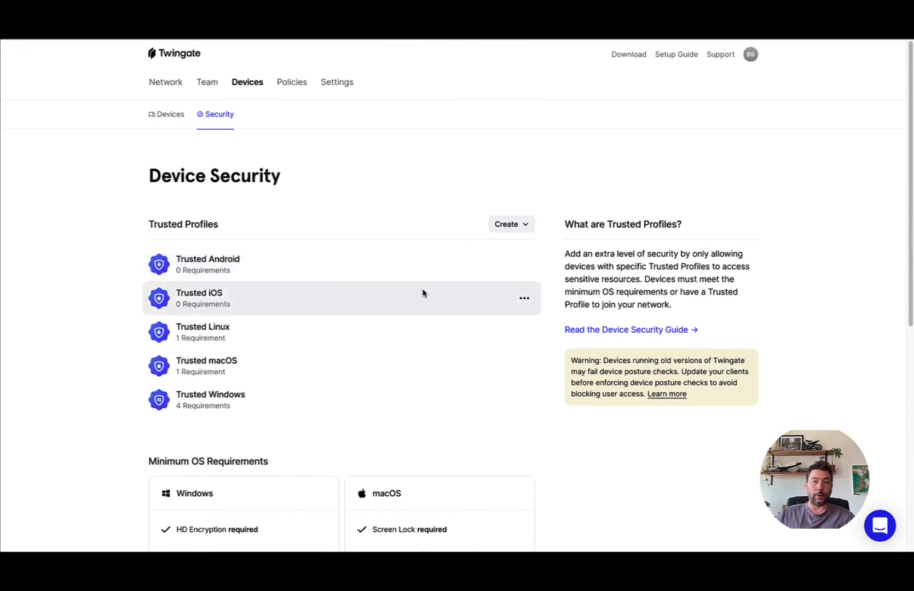
scroll(443, 132, "down", 1)
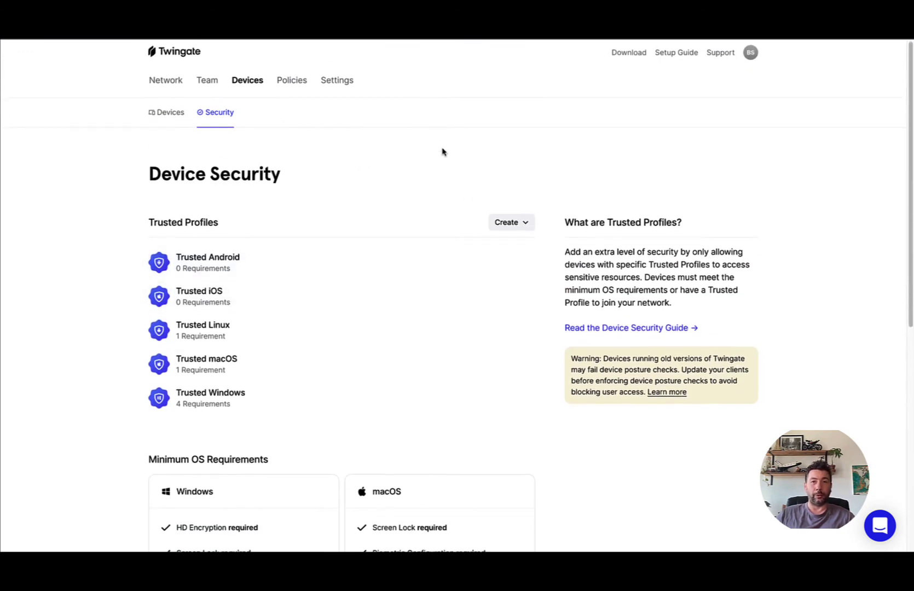